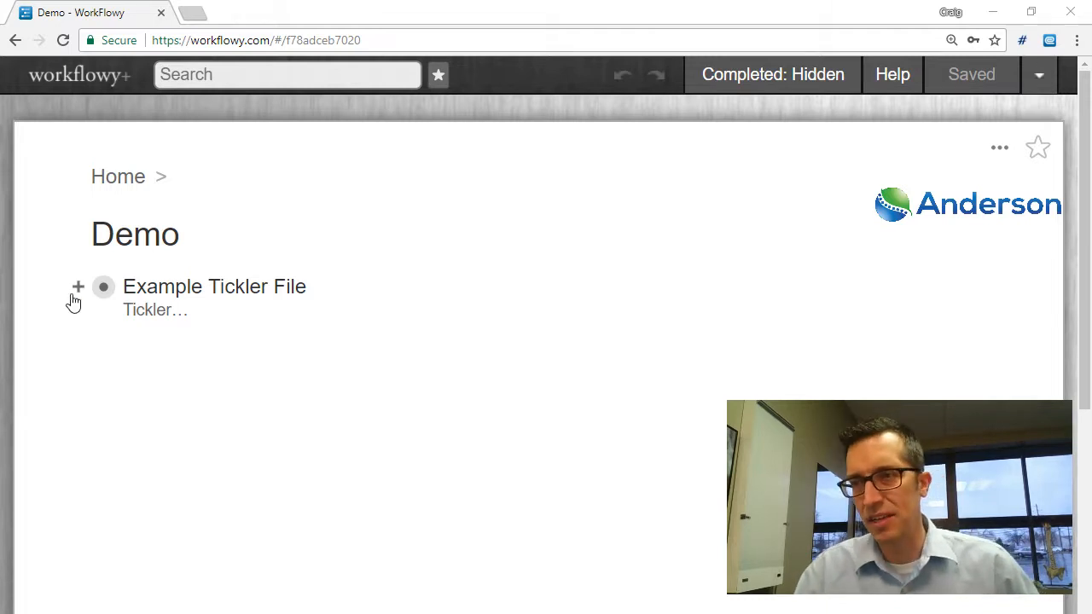
Step: Expand the Example Tickler File list and add the item "Record video #fu1w" at its end
{"action": "left_click", "coordinate": [77, 288]}
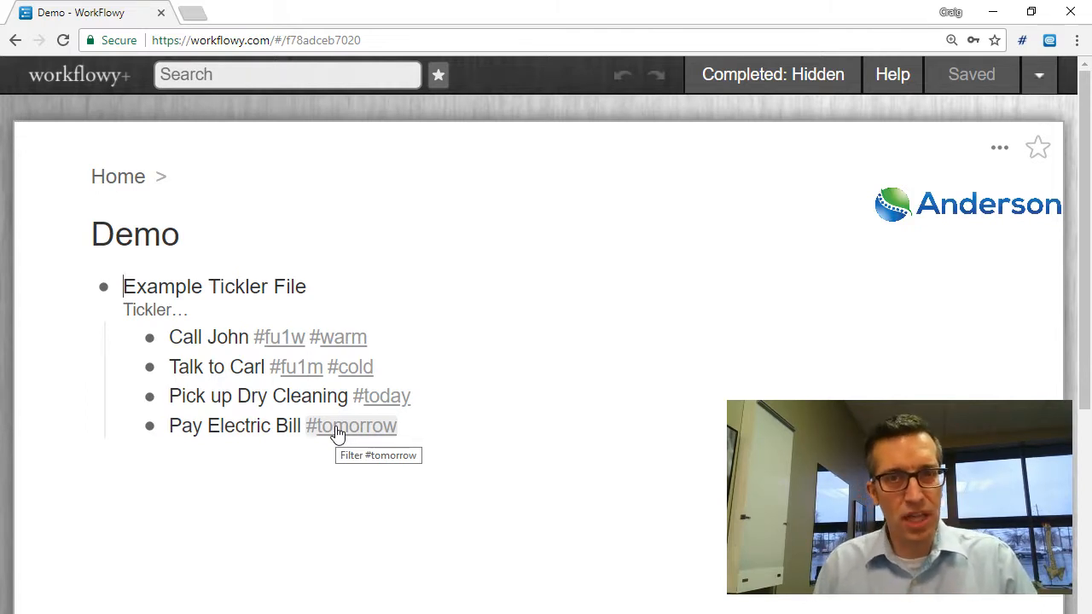
{"action": "left_click", "coordinate": [402, 426]}
{"action": "key", "text": "Return"}
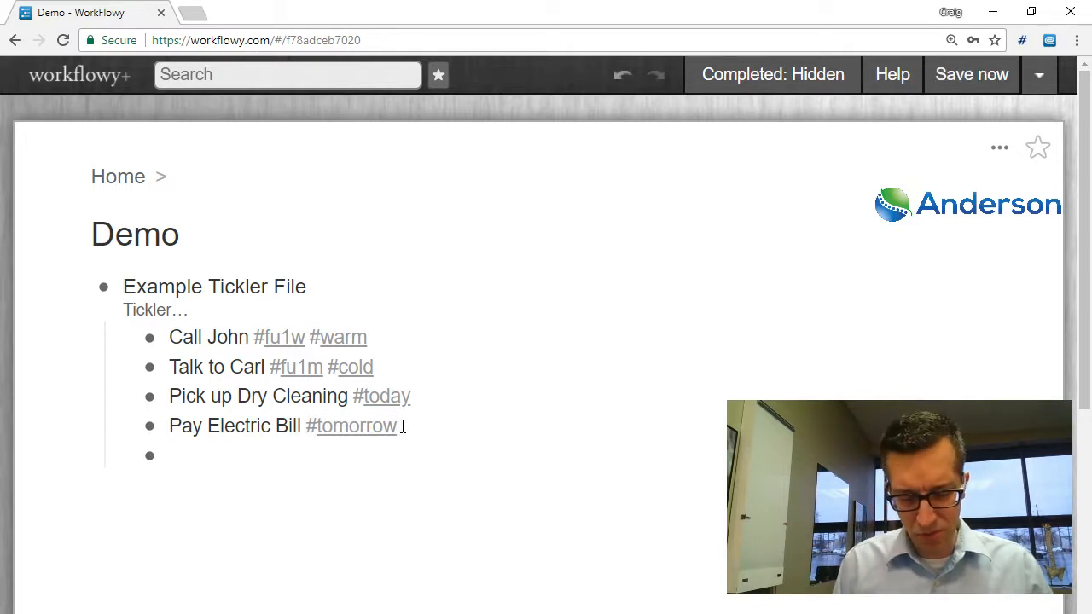
{"action": "type", "text": "Record video"}
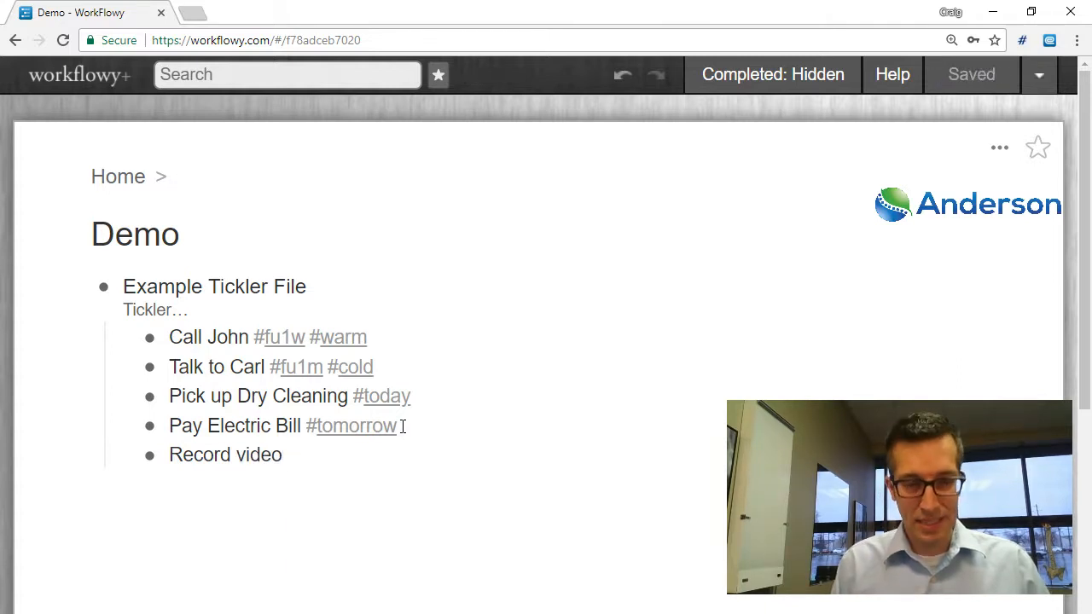
{"action": "type", "text": " #fu"}
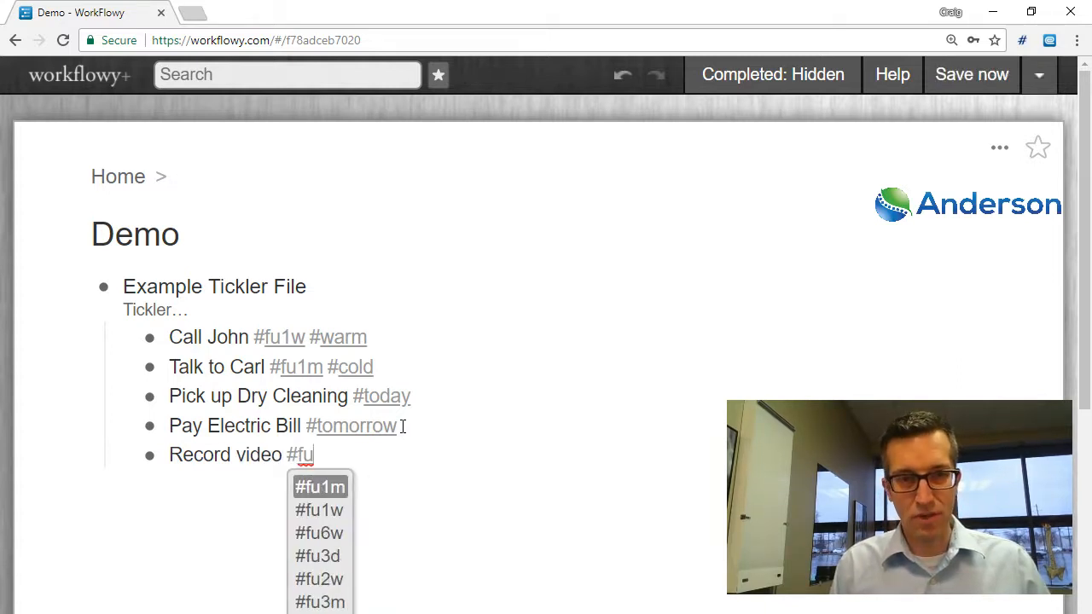
{"action": "type", "text": "1w"}
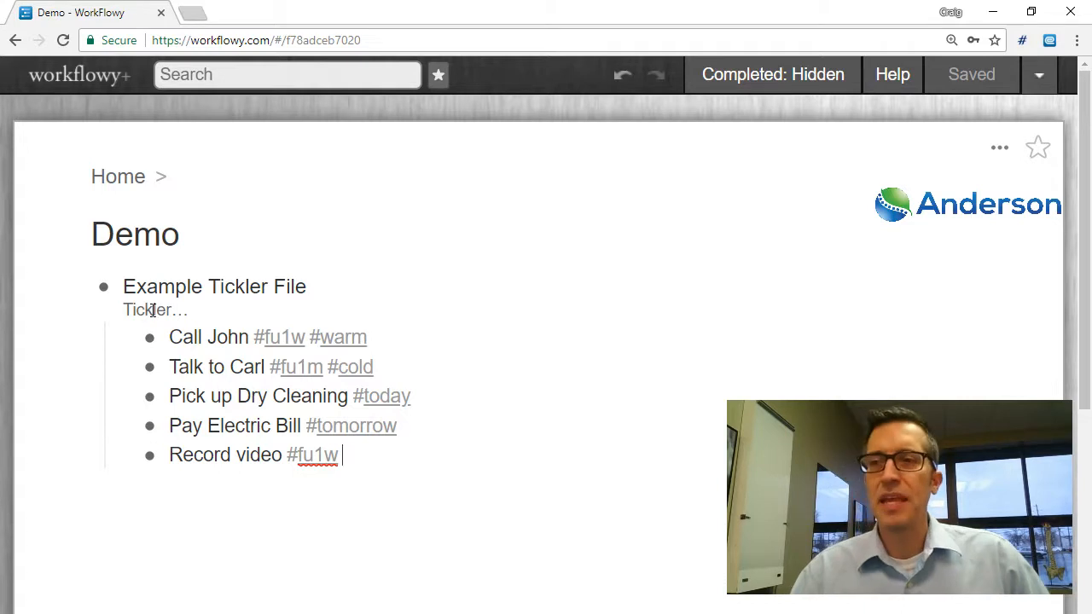
Step: Open the 1 day link in the Example Tickler File note and remove ":1d" from its #today search
{"action": "left_click", "coordinate": [152, 310]}
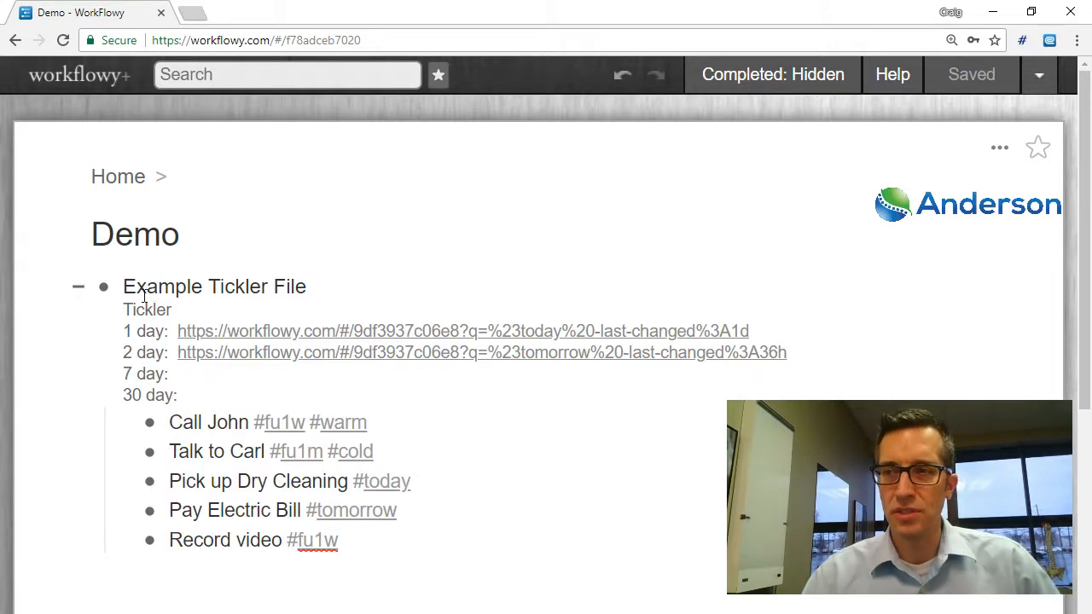
{"action": "left_click", "coordinate": [378, 331]}
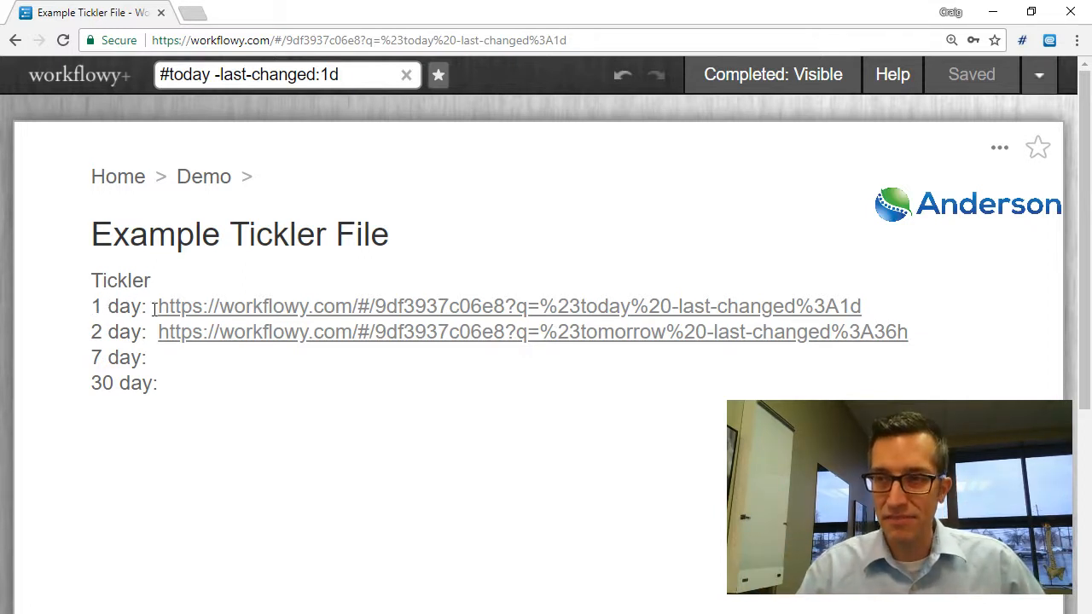
{"action": "left_click", "coordinate": [354, 74]}
{"action": "key", "text": "BackSpace"}
{"action": "key", "text": "BackSpace"}
{"action": "key", "text": "BackSpace"}
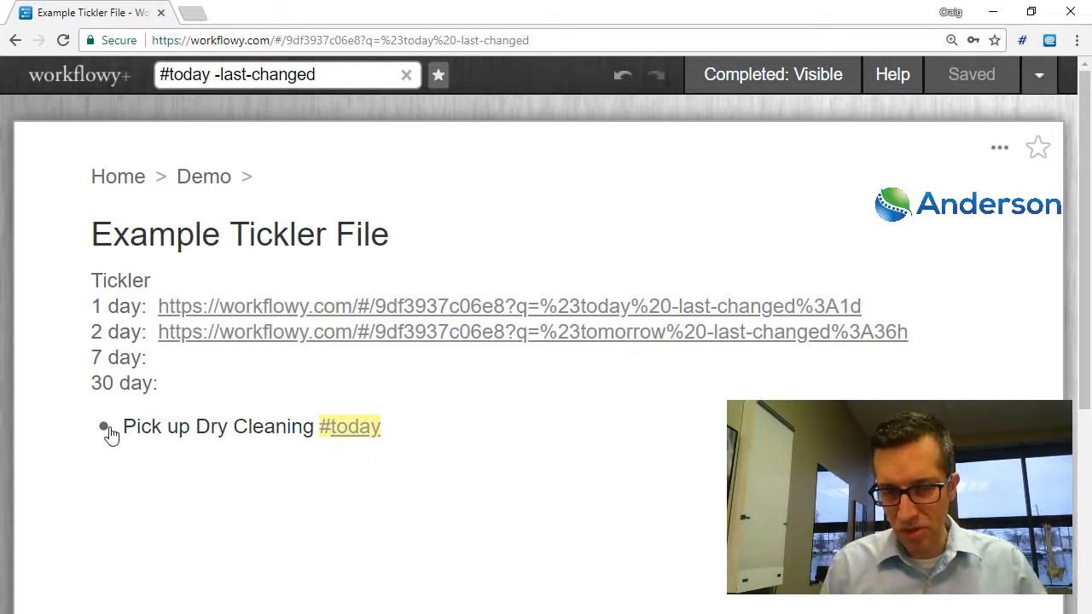
{"action": "mouse_move", "coordinate": [102, 433]}
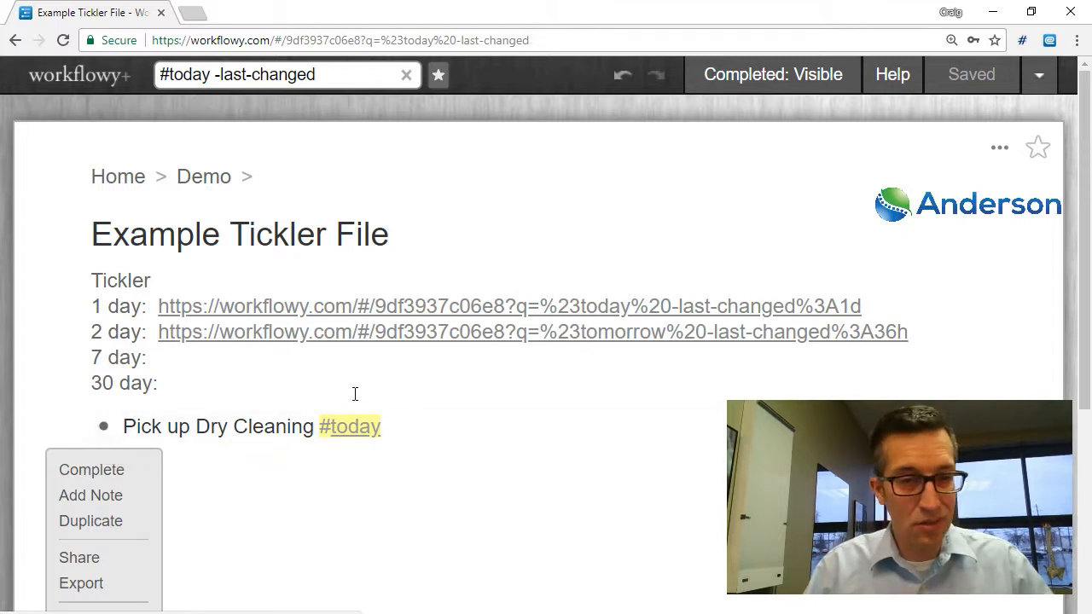
{"action": "left_click", "coordinate": [410, 427]}
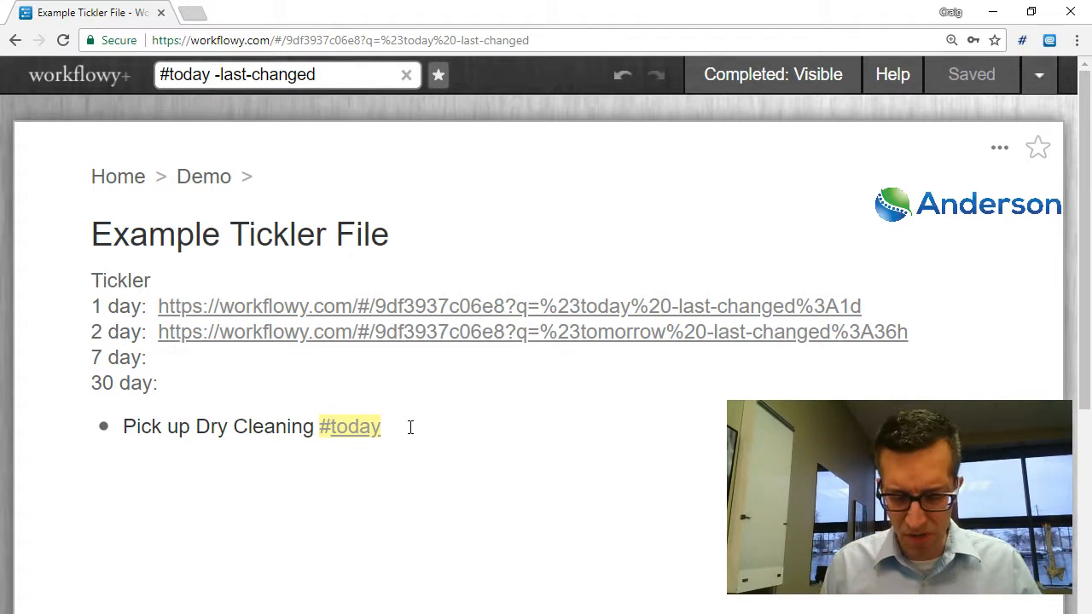
{"action": "mouse_move", "coordinate": [104, 430]}
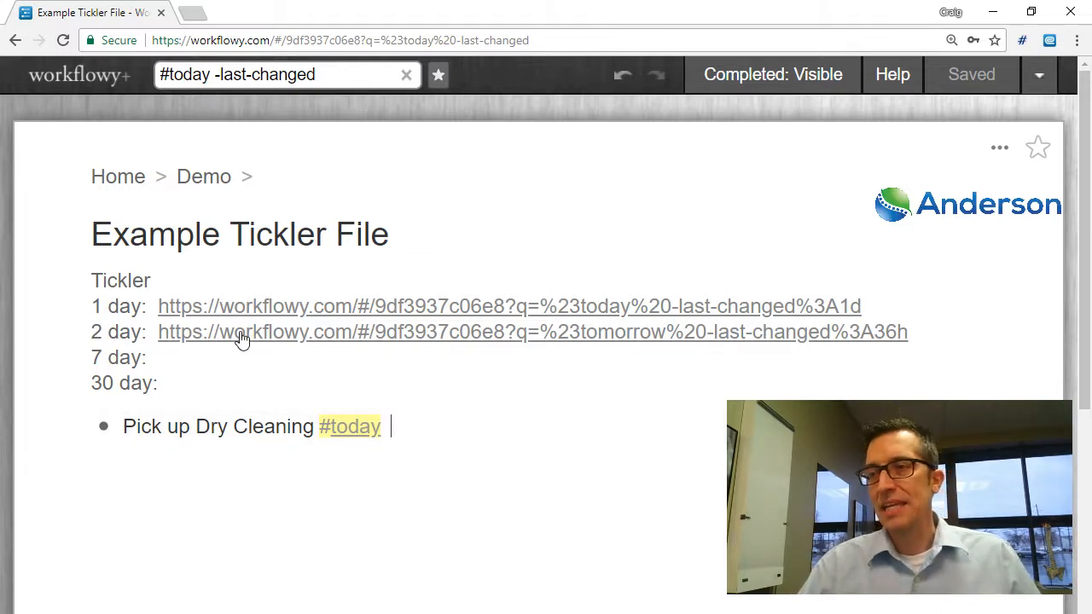
Step: Open the 2 day link, try its #tomorrow search with -last-changed:2d, and clear the search
{"action": "left_click", "coordinate": [329, 339]}
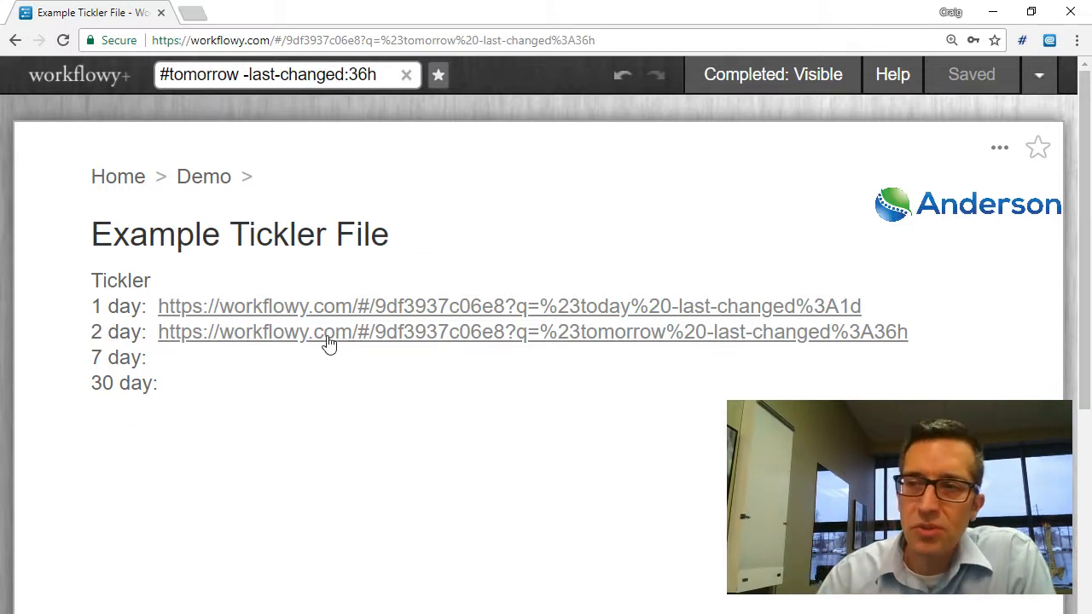
{"action": "left_click_drag", "start_coordinate": [377, 75], "coordinate": [351, 89]}
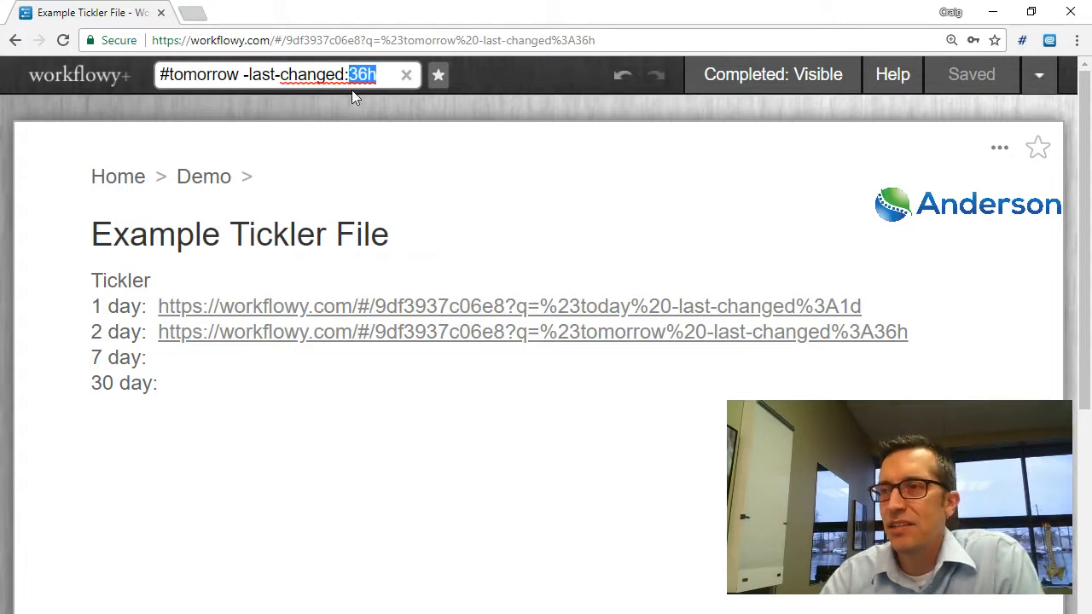
{"action": "key", "text": "BackSpace"}
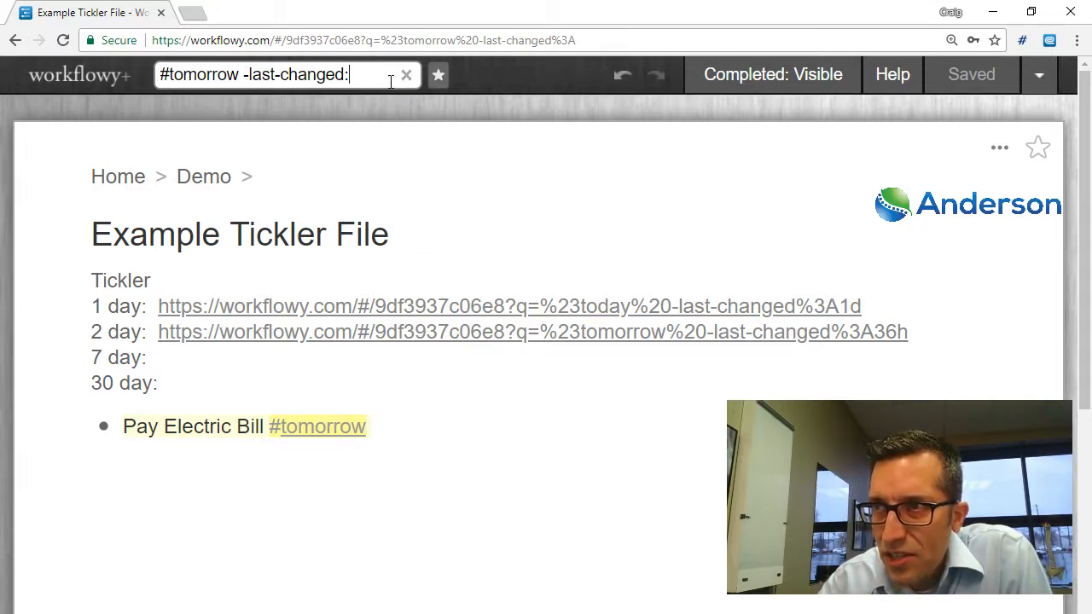
{"action": "type", "text": "2d"}
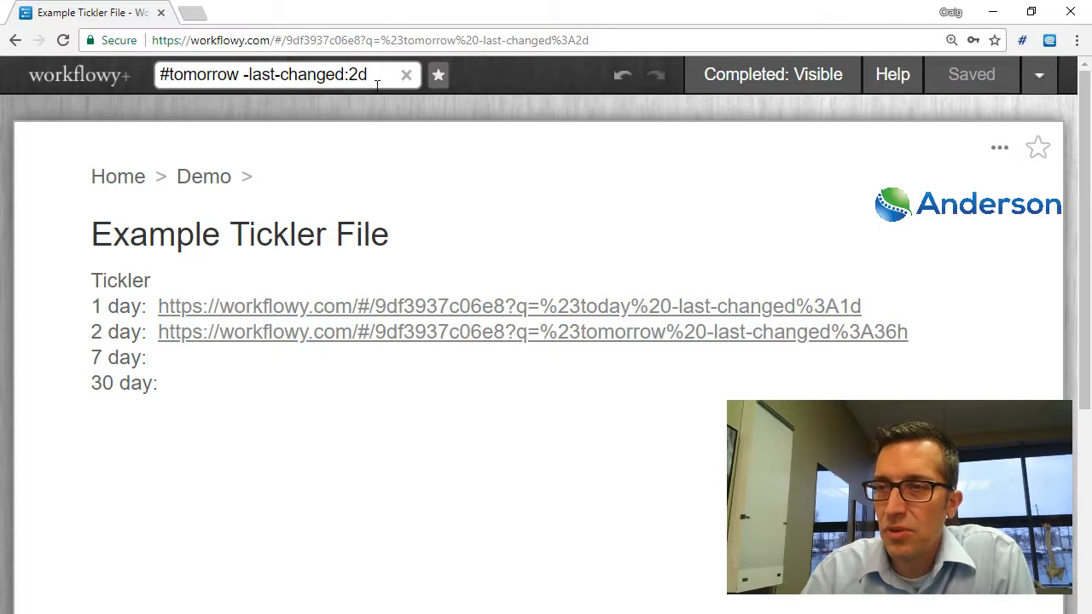
{"action": "left_click", "coordinate": [406, 78]}
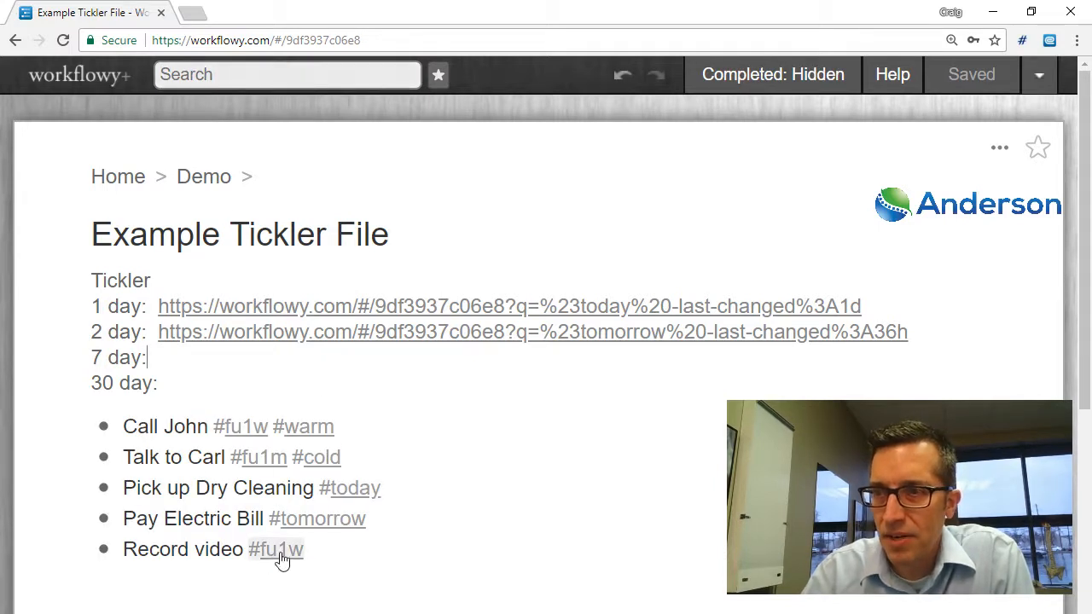
Step: Filter the tickler list by #fu1w and extend the search to "#fu1w -last-changed:6d"
{"action": "left_click", "coordinate": [240, 432]}
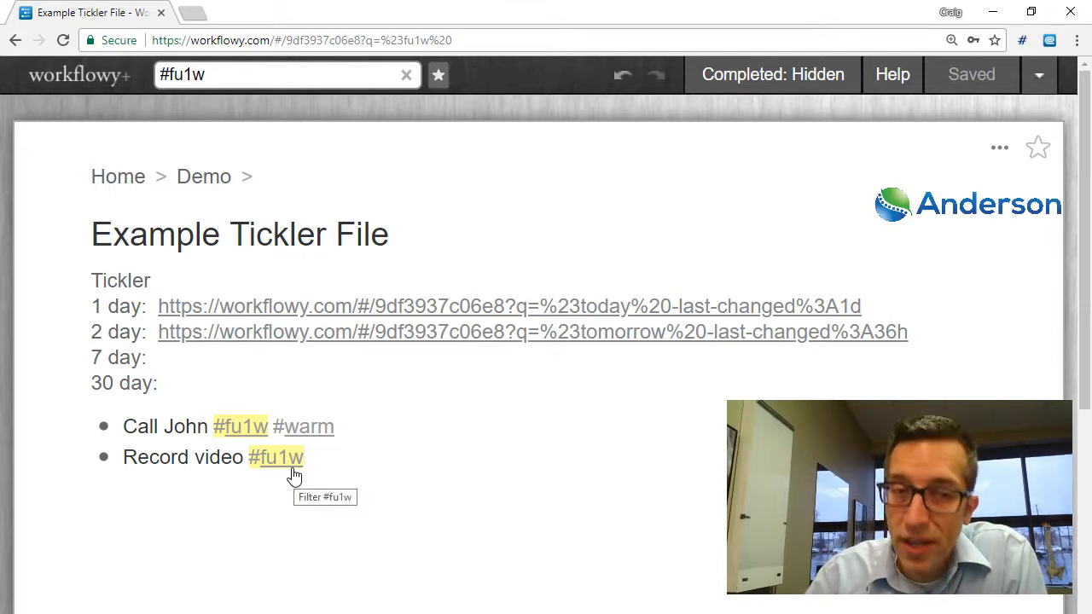
{"action": "left_click", "coordinate": [252, 434]}
{"action": "left_click", "coordinate": [252, 433]}
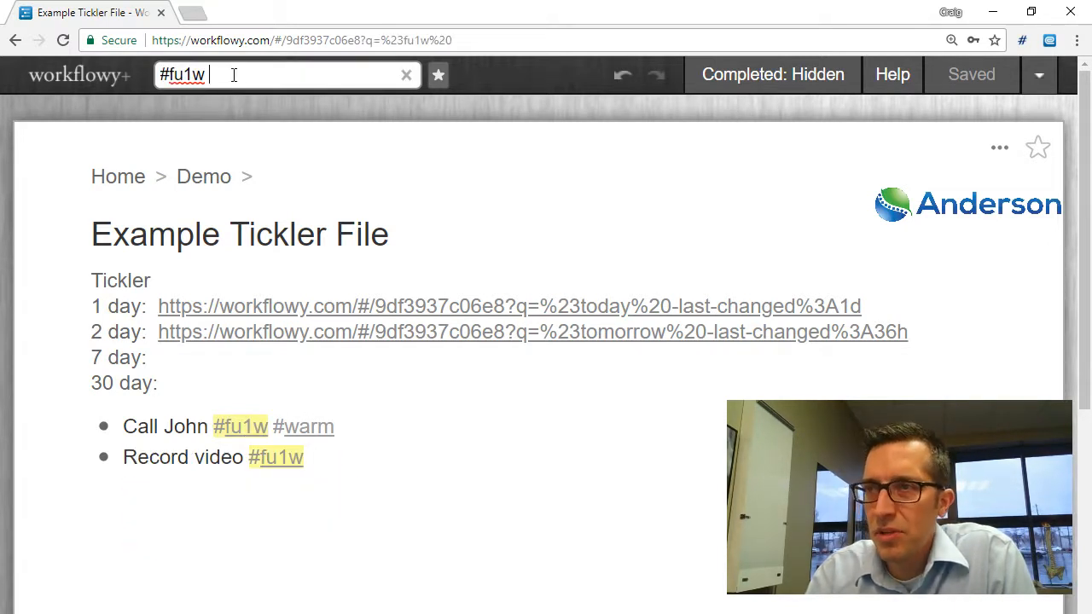
{"action": "type", "text": "-"}
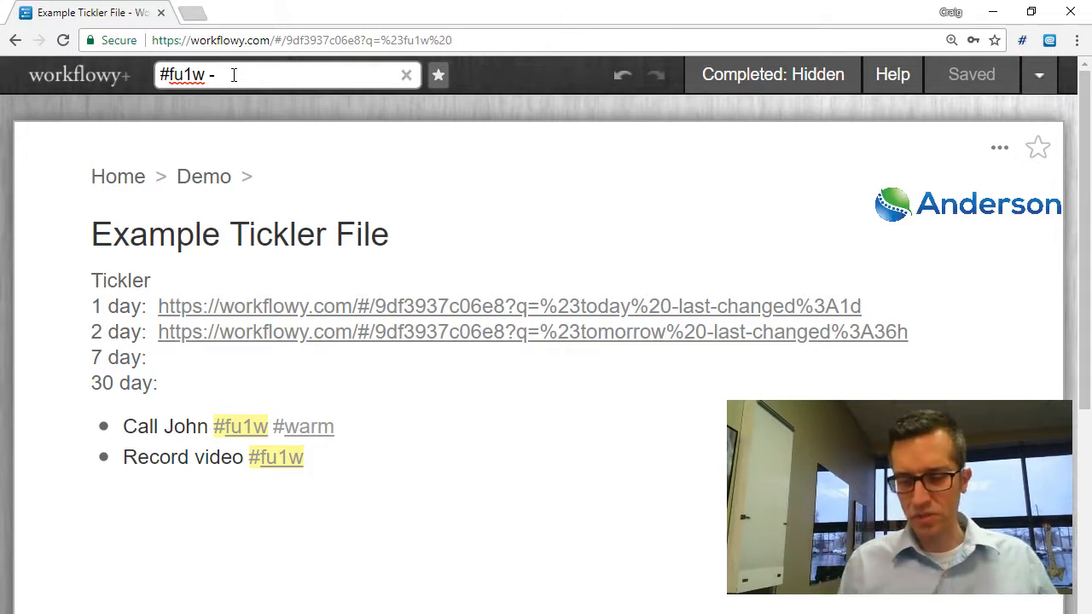
{"action": "type", "text": "last"}
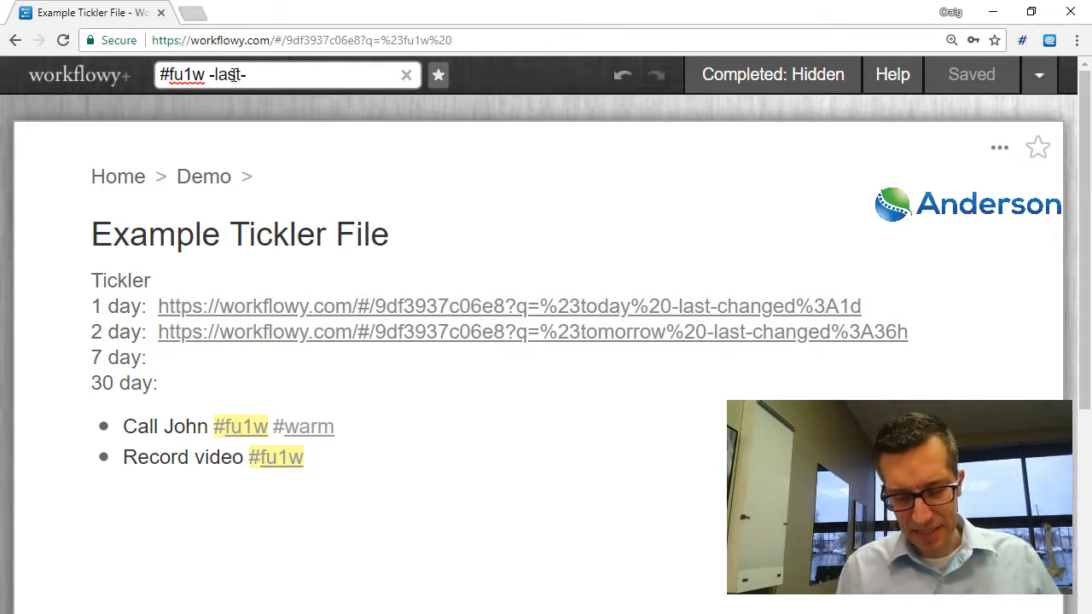
{"action": "type", "text": "-changed"}
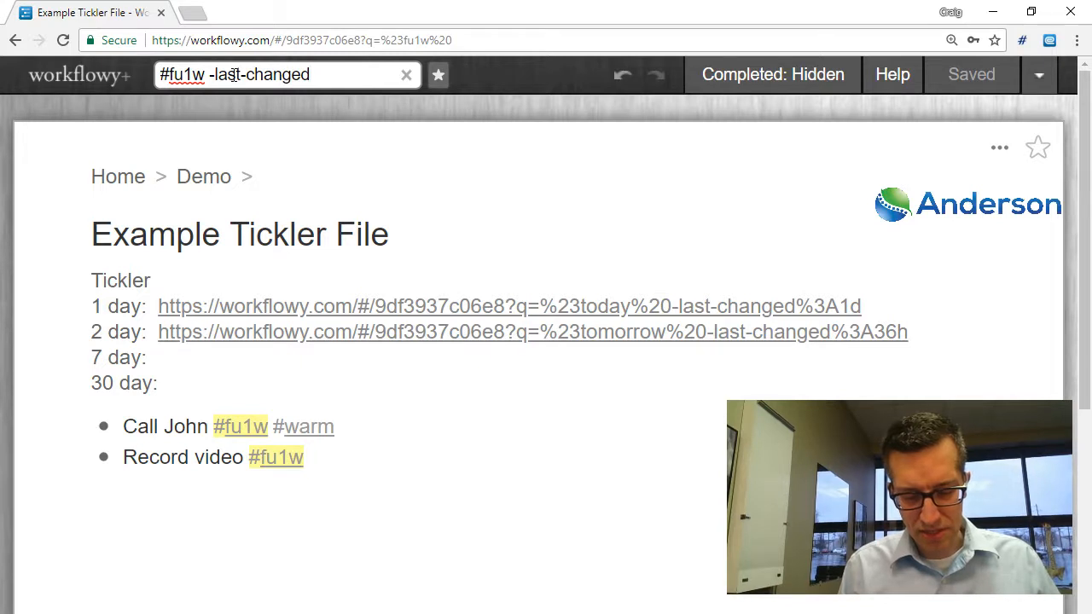
{"action": "type", "text": ":"}
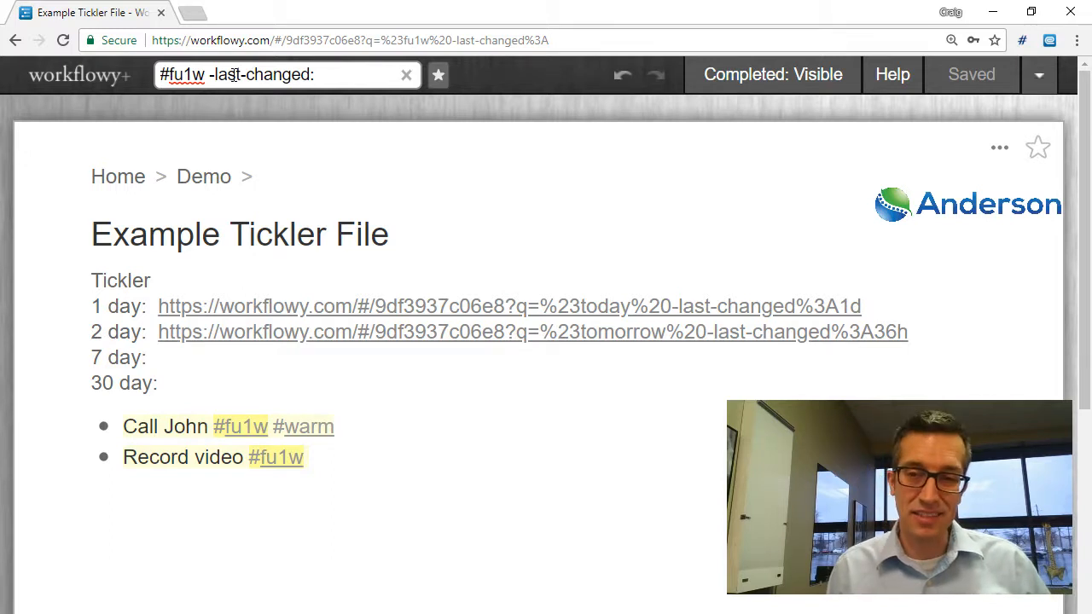
{"action": "type", "text": "6d"}
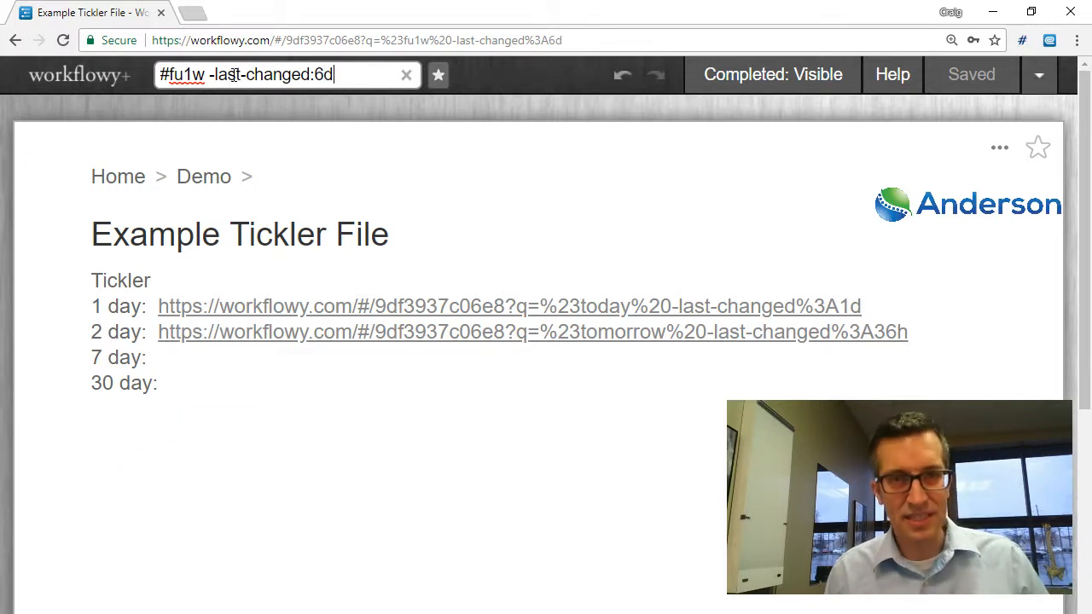
Step: Copy the address of the filtered #fu1w page into the 7 day line of the note, spaced like the links above
{"action": "left_click", "coordinate": [580, 40]}
{"action": "key", "text": "ctrl+c"}
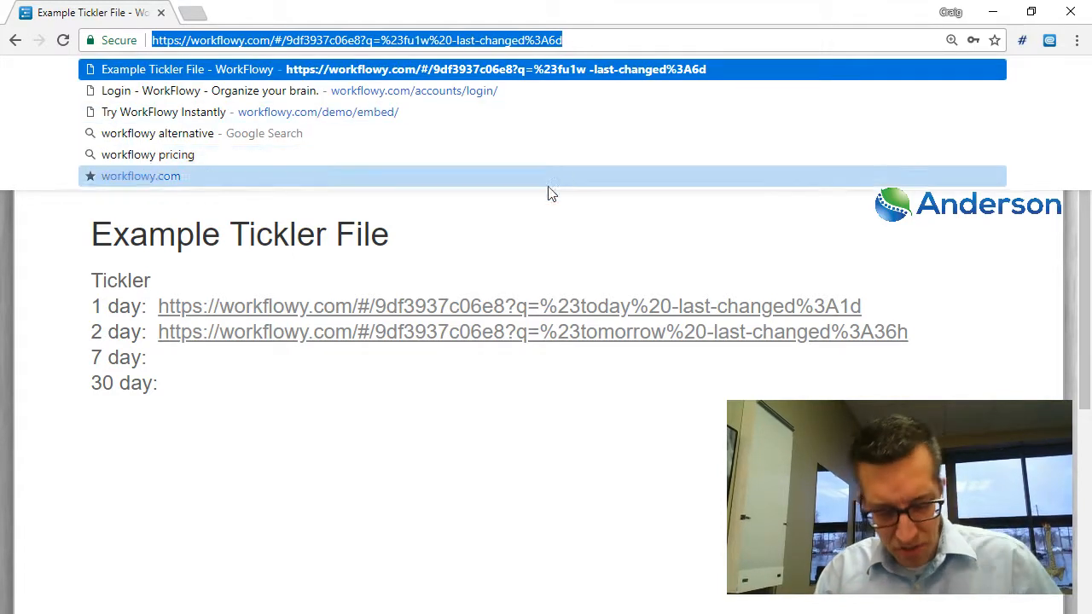
{"action": "left_click", "coordinate": [418, 298]}
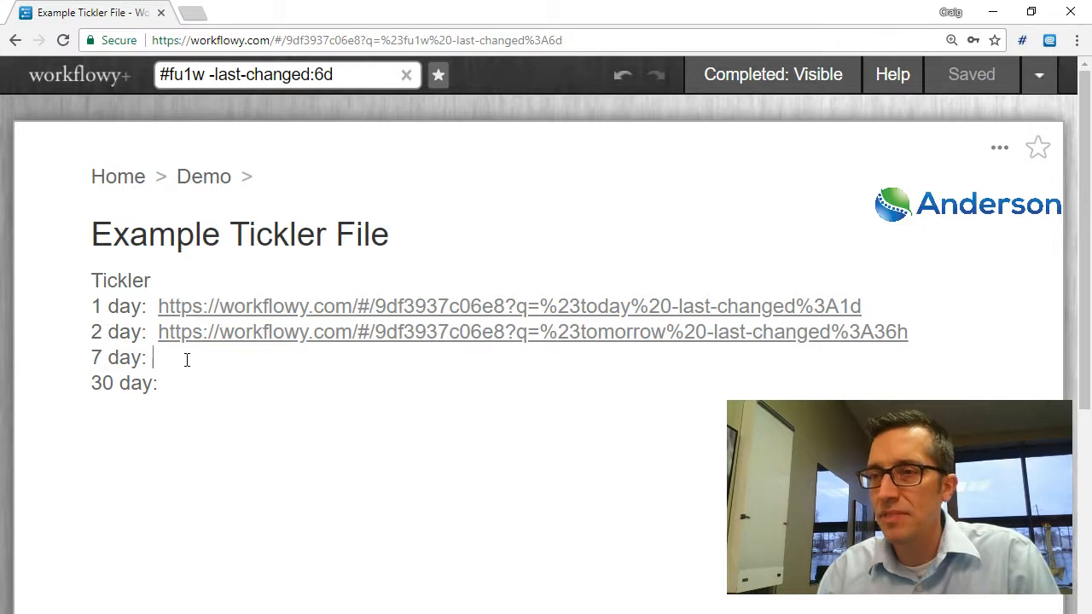
{"action": "key", "text": "ctrl+v"}
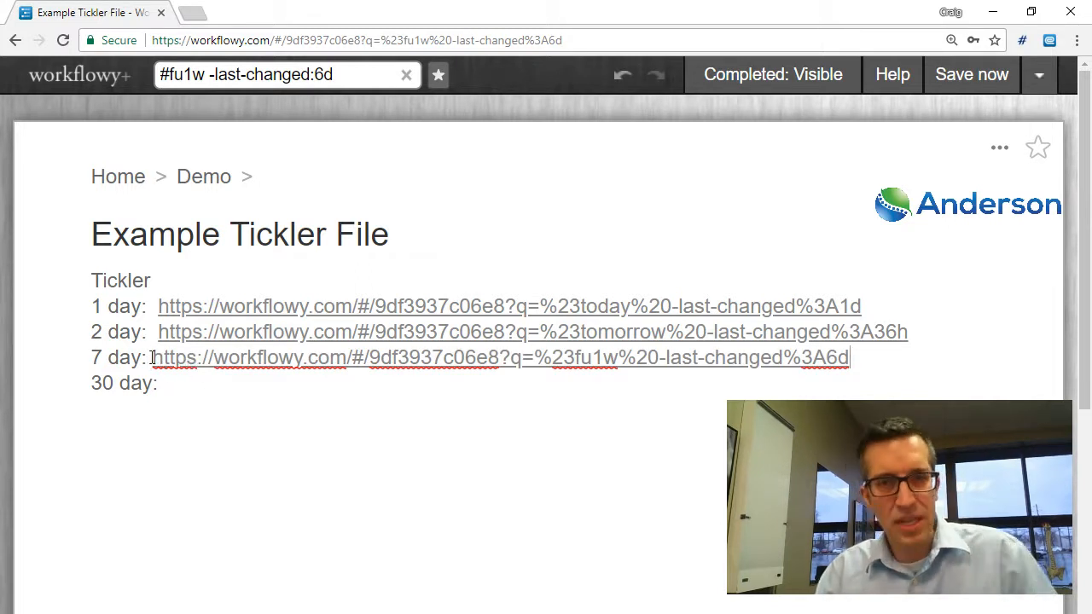
{"action": "left_click", "coordinate": [151, 357]}
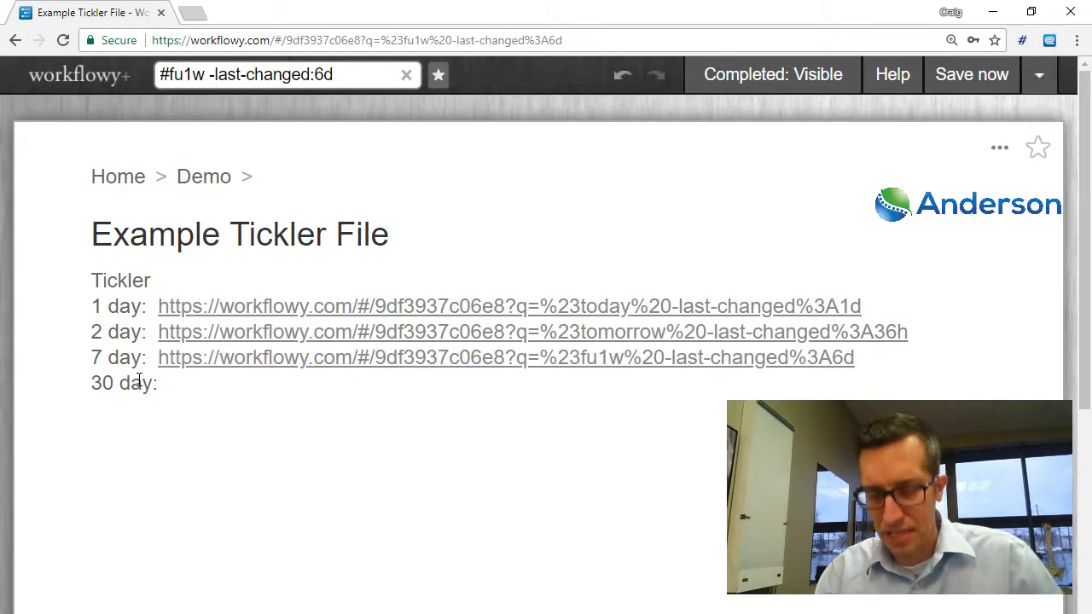
Step: Test the 7 day link, remove 6d from its search to check the tagged items, and clear the search
{"action": "left_click", "coordinate": [406, 75]}
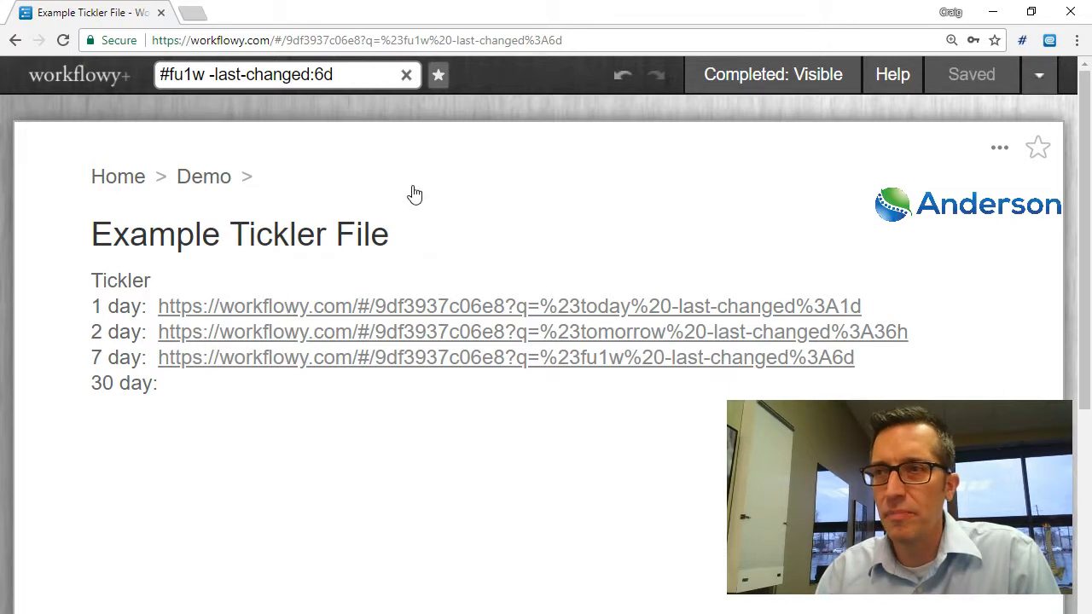
{"action": "left_click", "coordinate": [313, 363]}
{"action": "left_click_drag", "start_coordinate": [333, 75], "coordinate": [316, 75]}
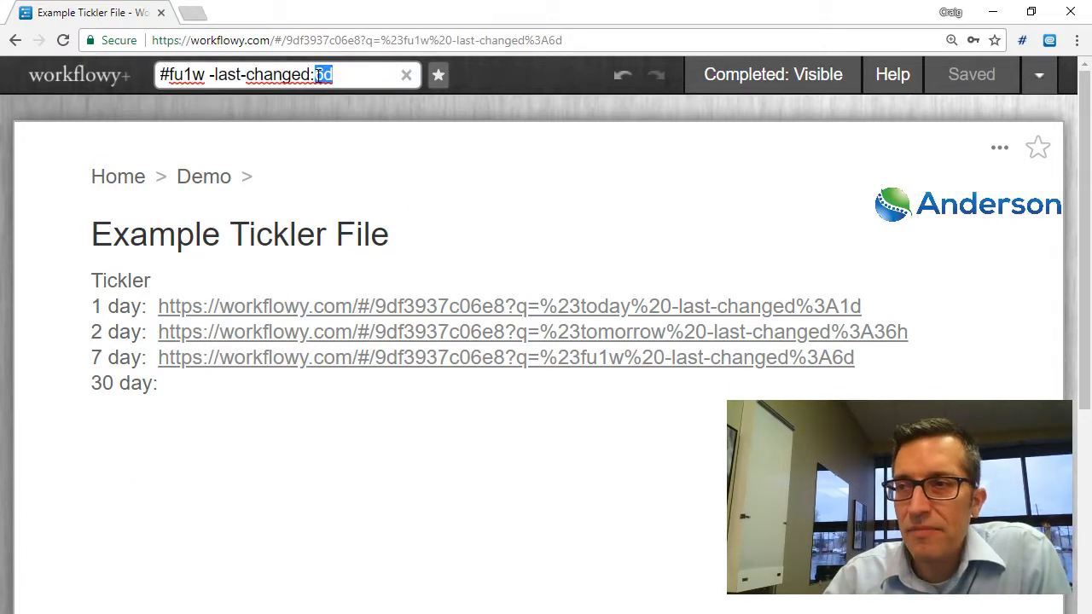
{"action": "key", "text": "BackSpace"}
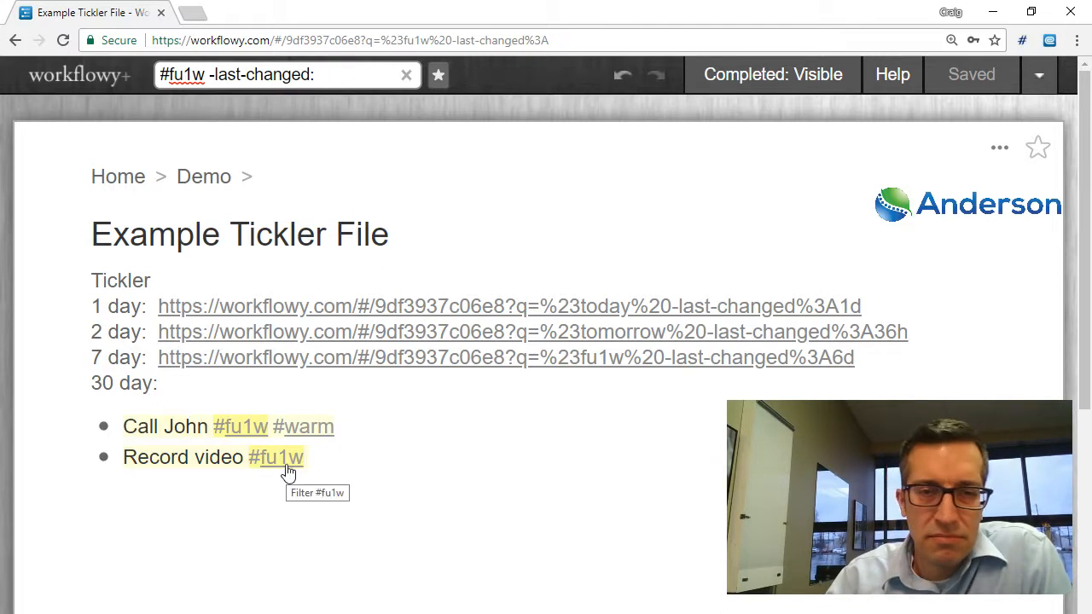
{"action": "left_click", "coordinate": [193, 381]}
{"action": "left_click", "coordinate": [408, 75]}
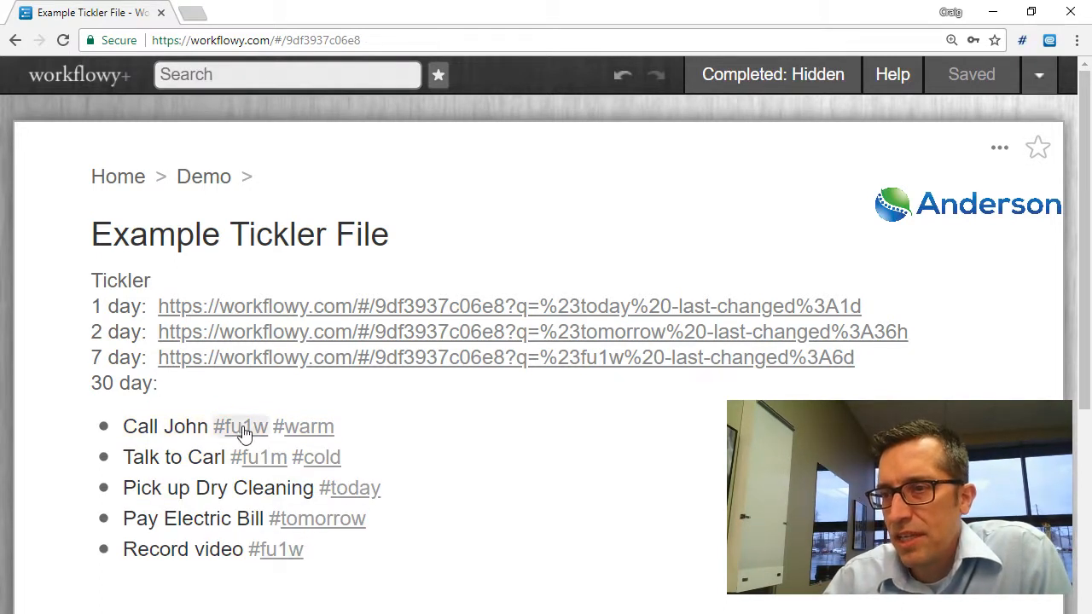
Step: Filter the tickler list by #fu1m and extend the search to "#fu1m -last-changed:28d"
{"action": "left_click", "coordinate": [276, 462]}
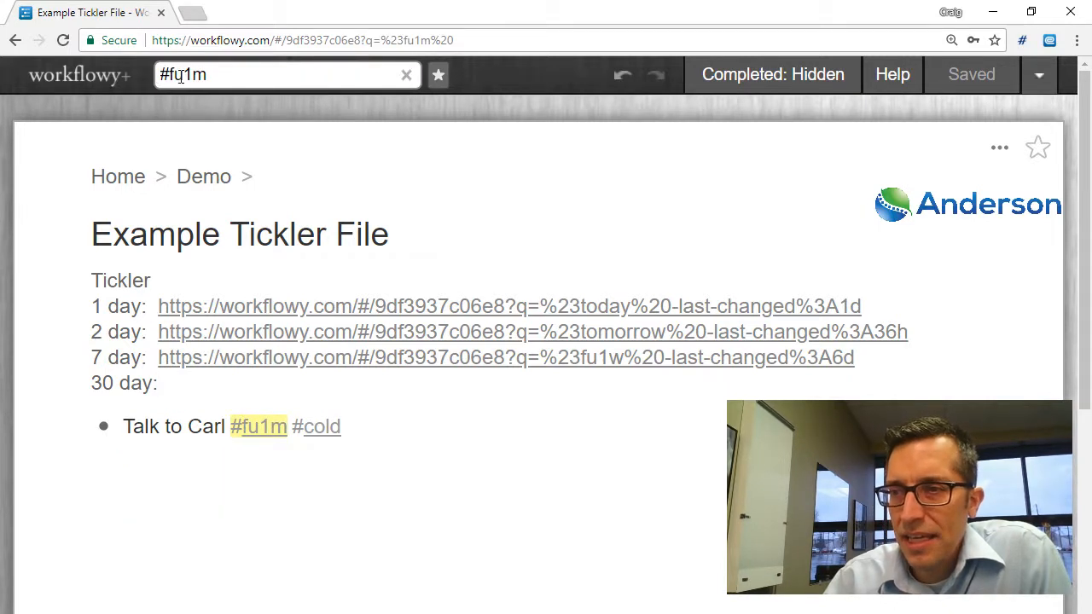
{"action": "left_click", "coordinate": [230, 75]}
{"action": "type", "text": "-"}
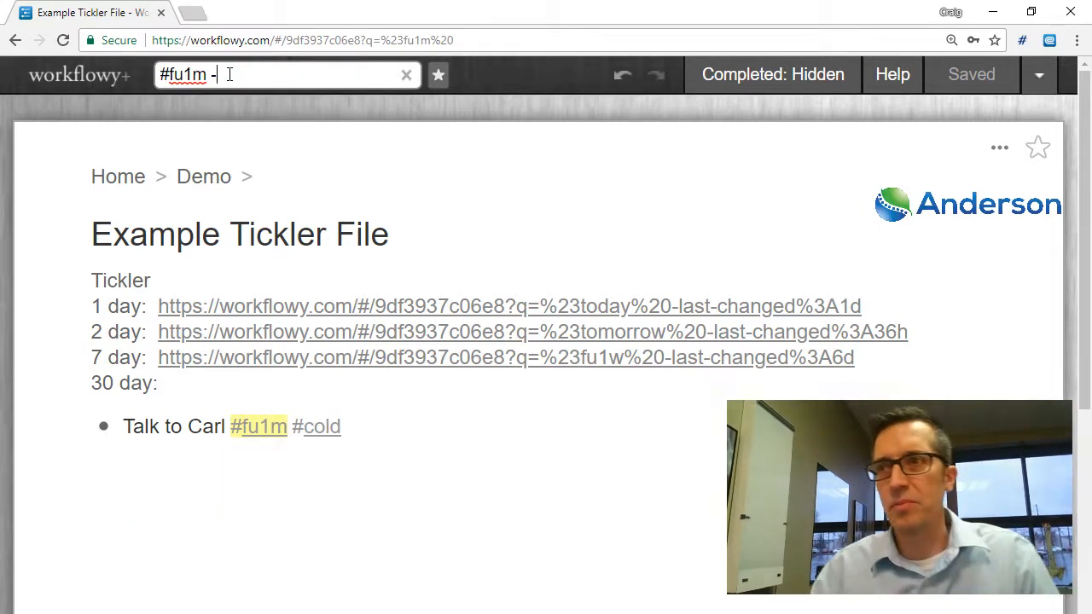
{"action": "type", "text": "last-changed:"}
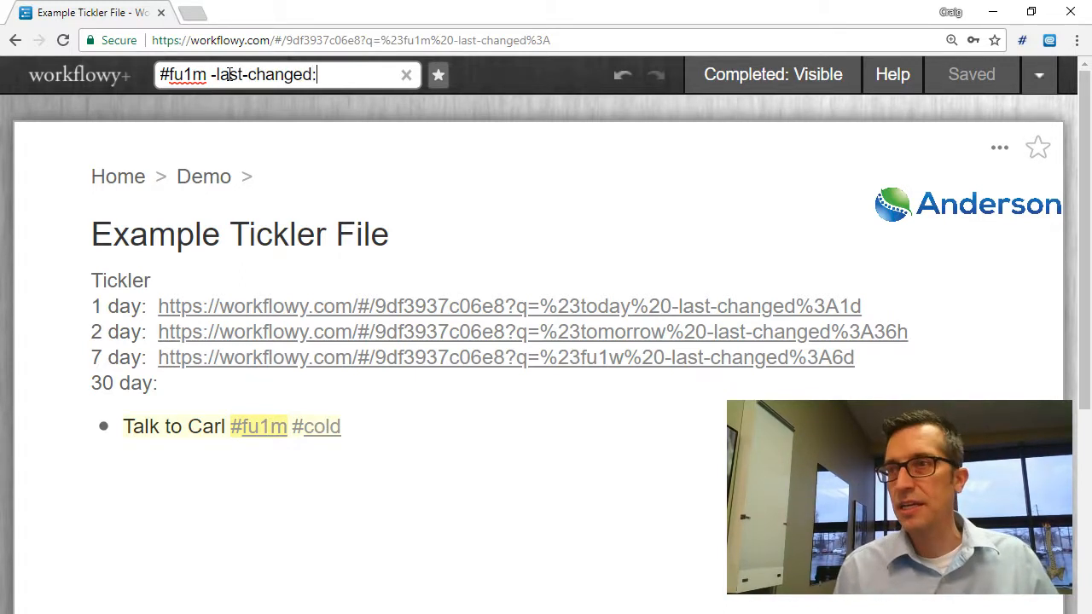
{"action": "type", "text": "28d"}
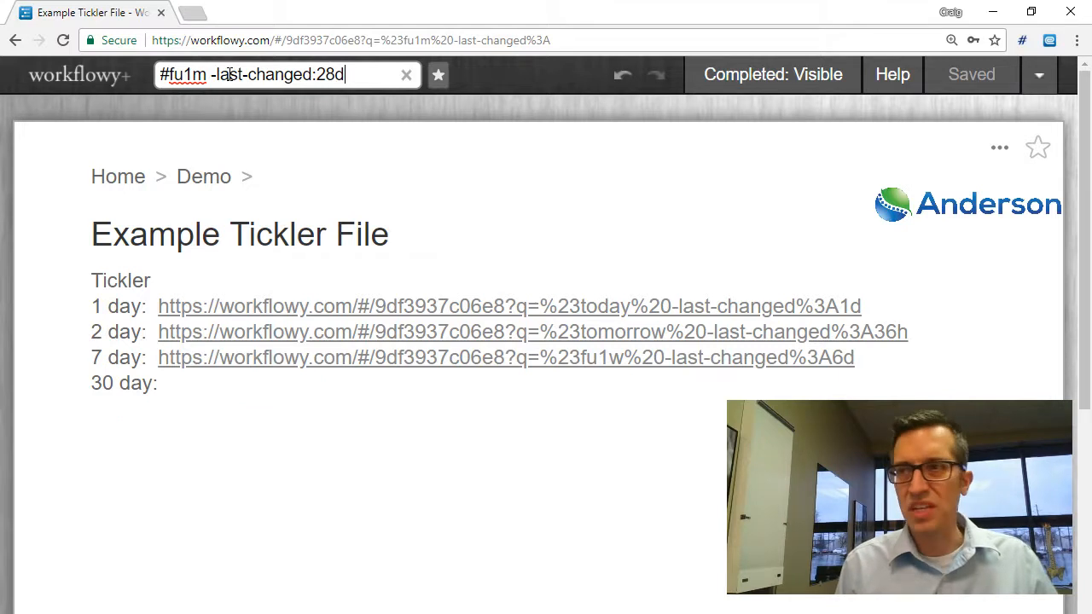
Step: Copy the address of the filtered #fu1m page into the 30 day line of the tickler note
{"action": "left_click", "coordinate": [595, 42]}
{"action": "key", "text": "ctrl+c"}
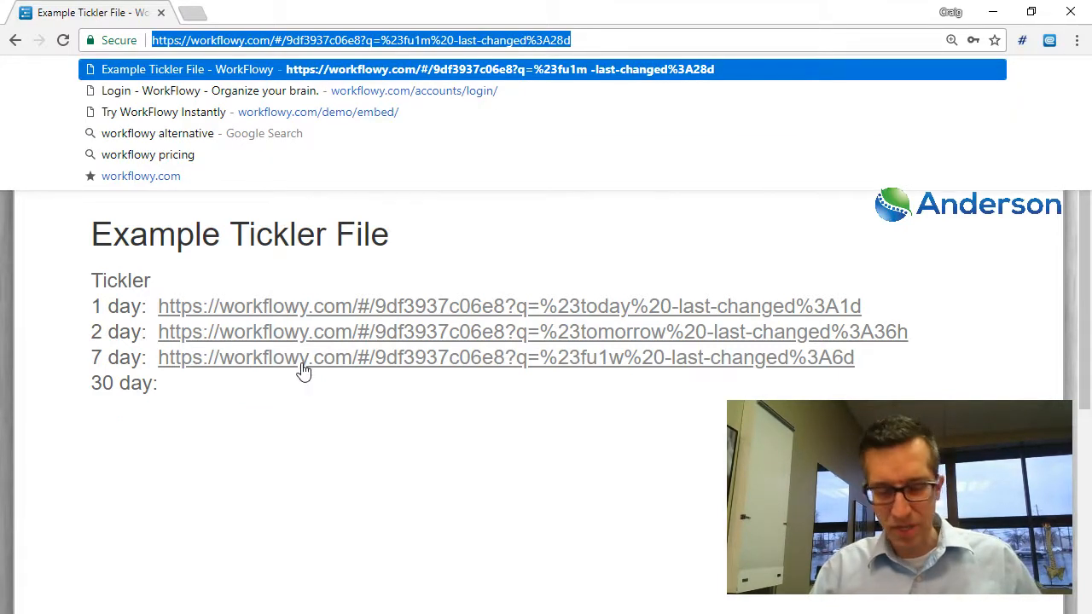
{"action": "left_click", "coordinate": [197, 389]}
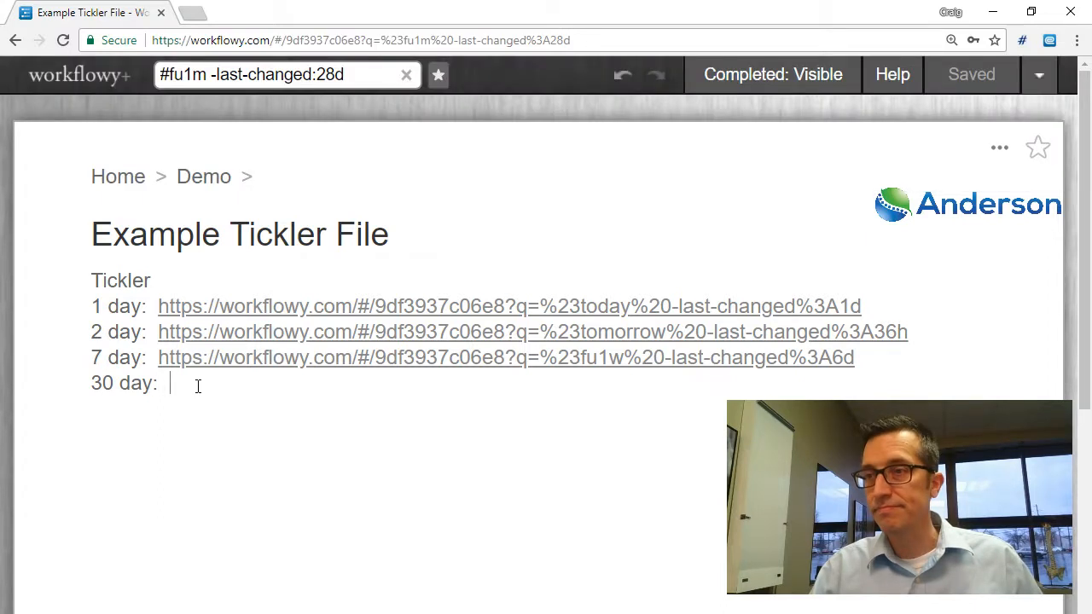
{"action": "key", "text": "ctrl+v"}
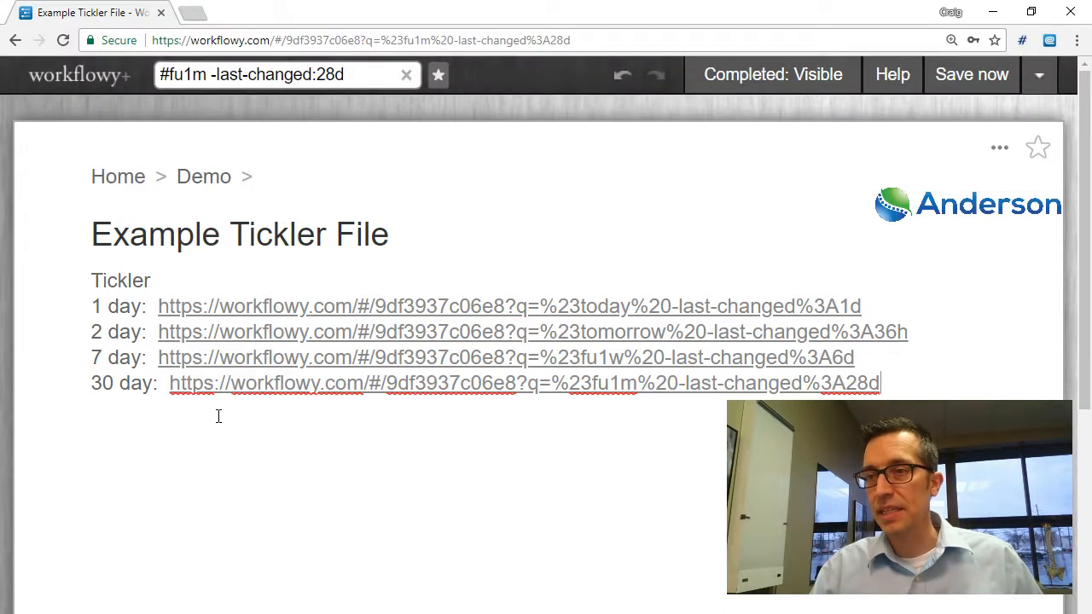
Step: Go back to the Demo list, expand the note under Example Tickler File and test its saved search links in turn
{"action": "left_click", "coordinate": [203, 179]}
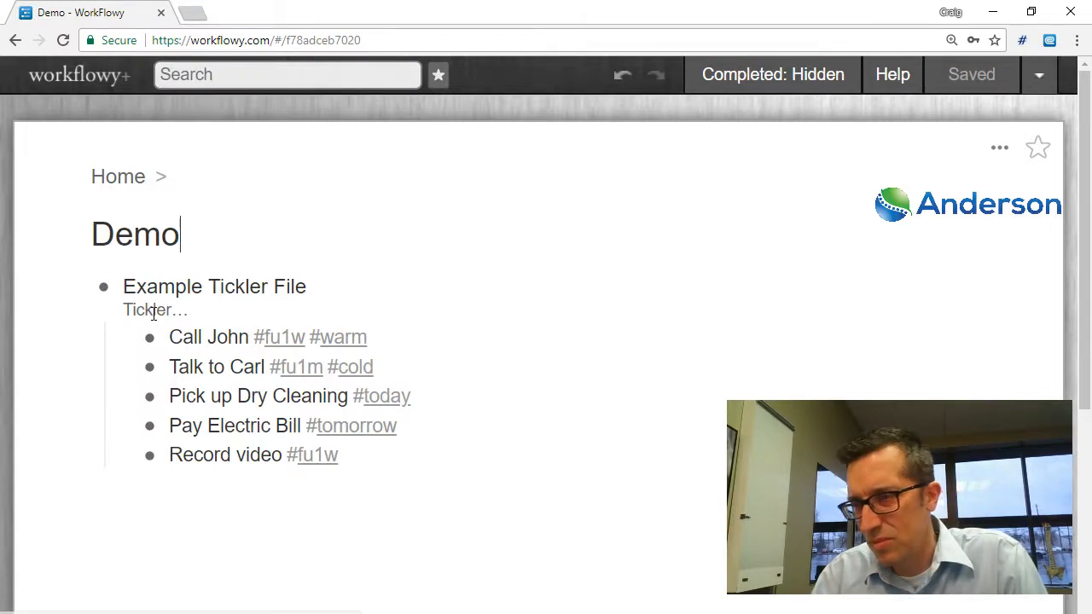
{"action": "left_click", "coordinate": [152, 311]}
{"action": "left_click", "coordinate": [299, 333]}
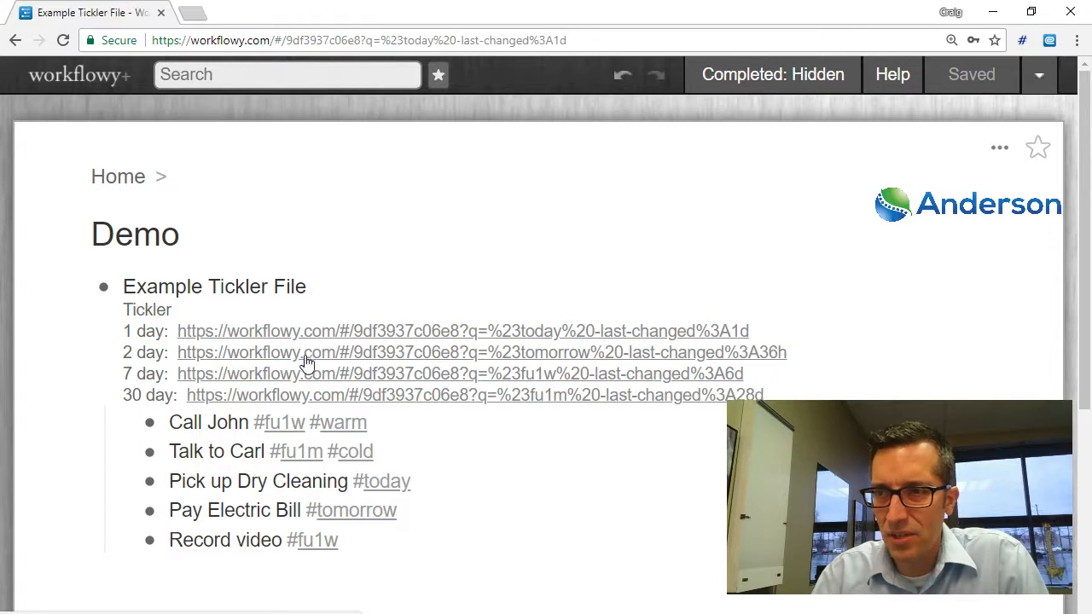
{"action": "left_click", "coordinate": [312, 334]}
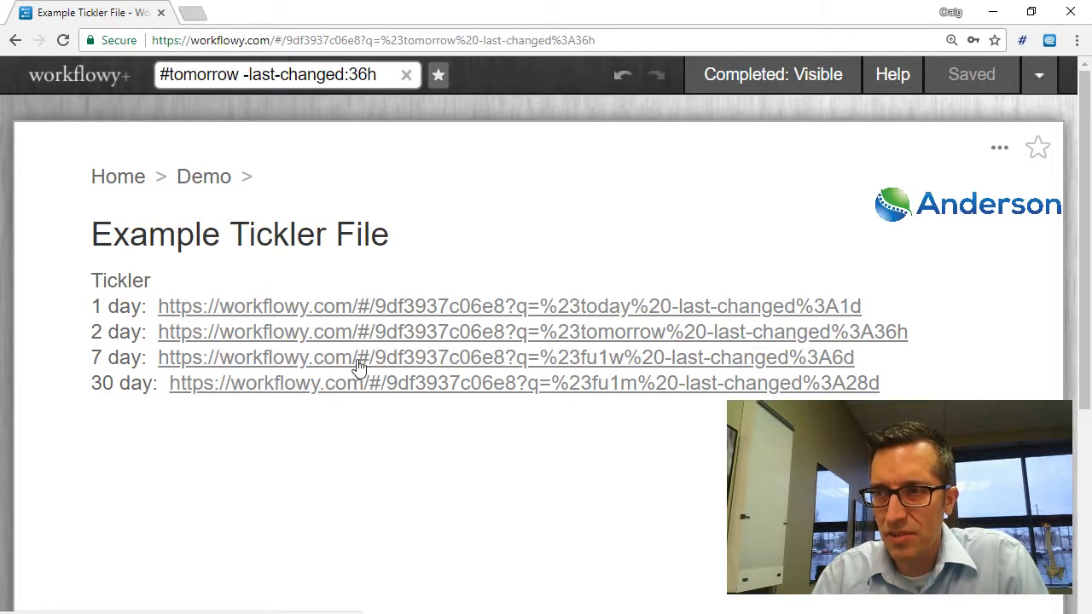
{"action": "left_click", "coordinate": [353, 360]}
{"action": "left_click", "coordinate": [358, 314]}
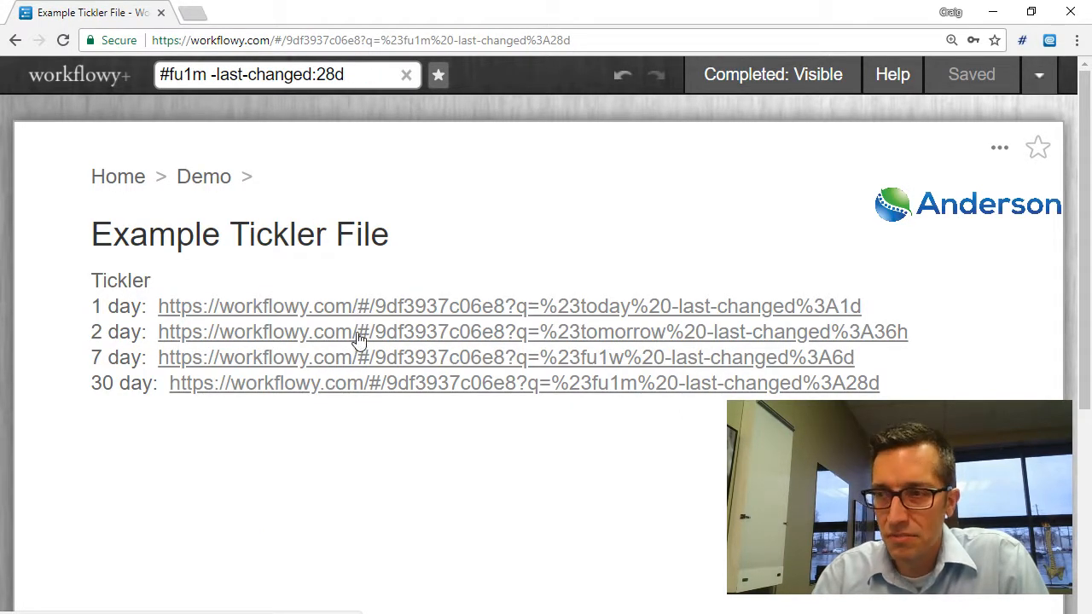
Step: Test the 30 day link and remove 28d from its search to check the items tagged #fu1m
{"action": "left_click", "coordinate": [348, 382]}
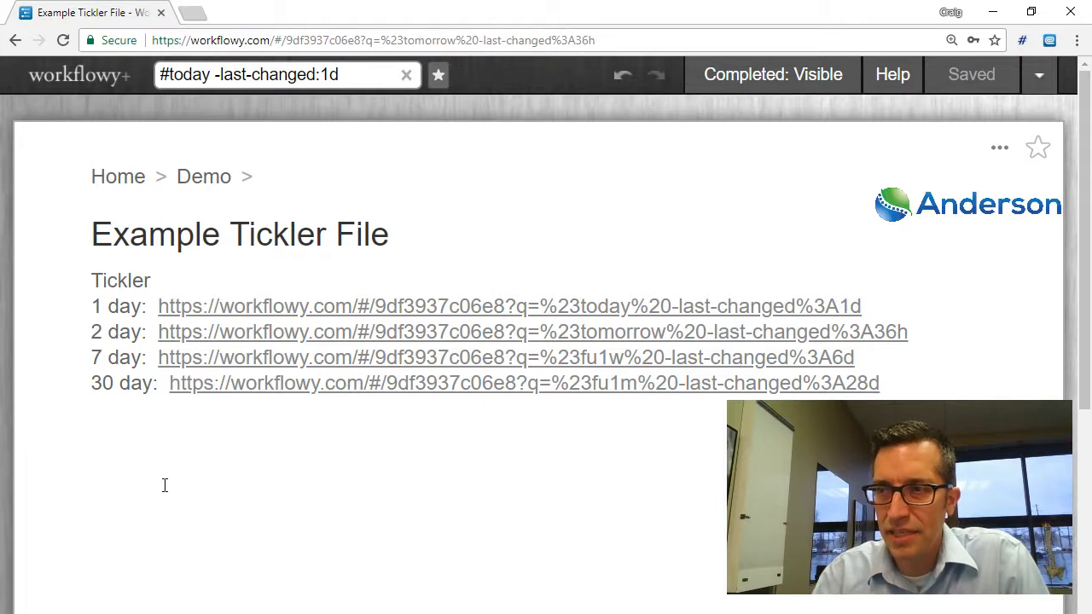
{"action": "left_click_drag", "start_coordinate": [360, 86], "coordinate": [314, 79]}
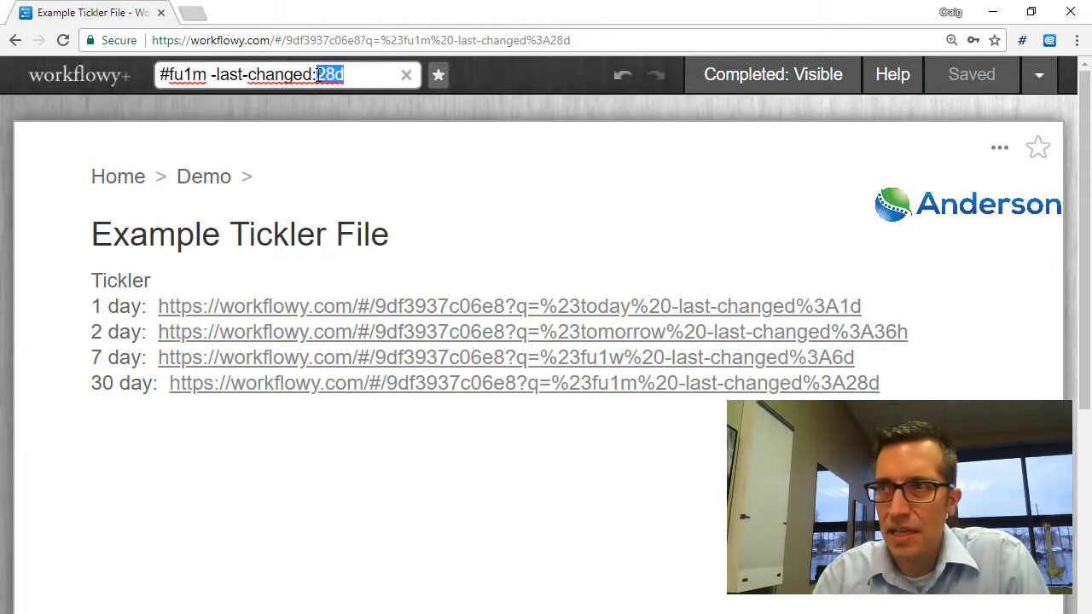
{"action": "key", "text": "BackSpace"}
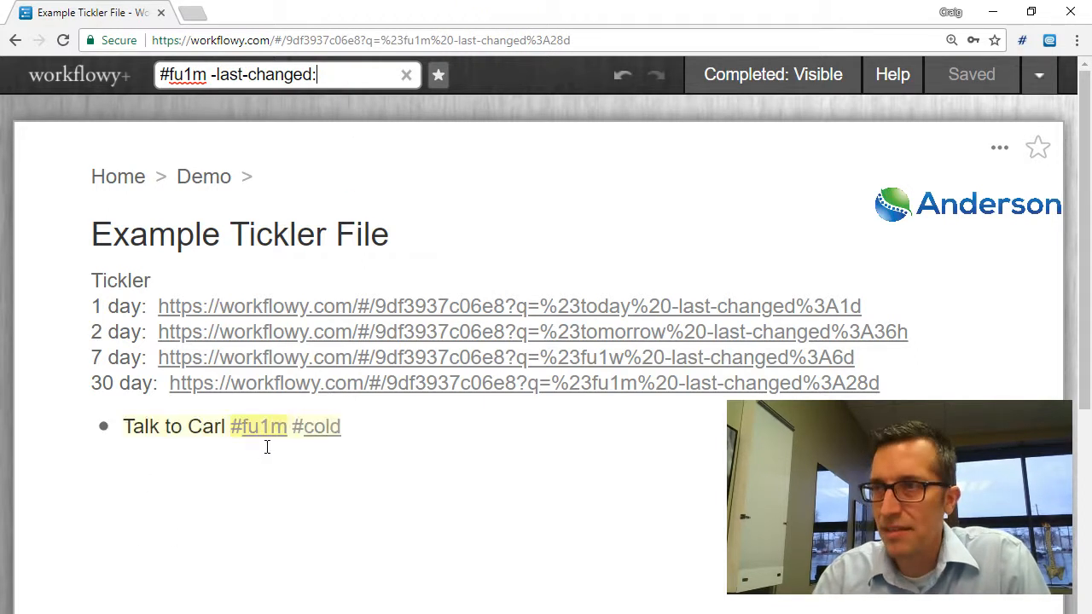